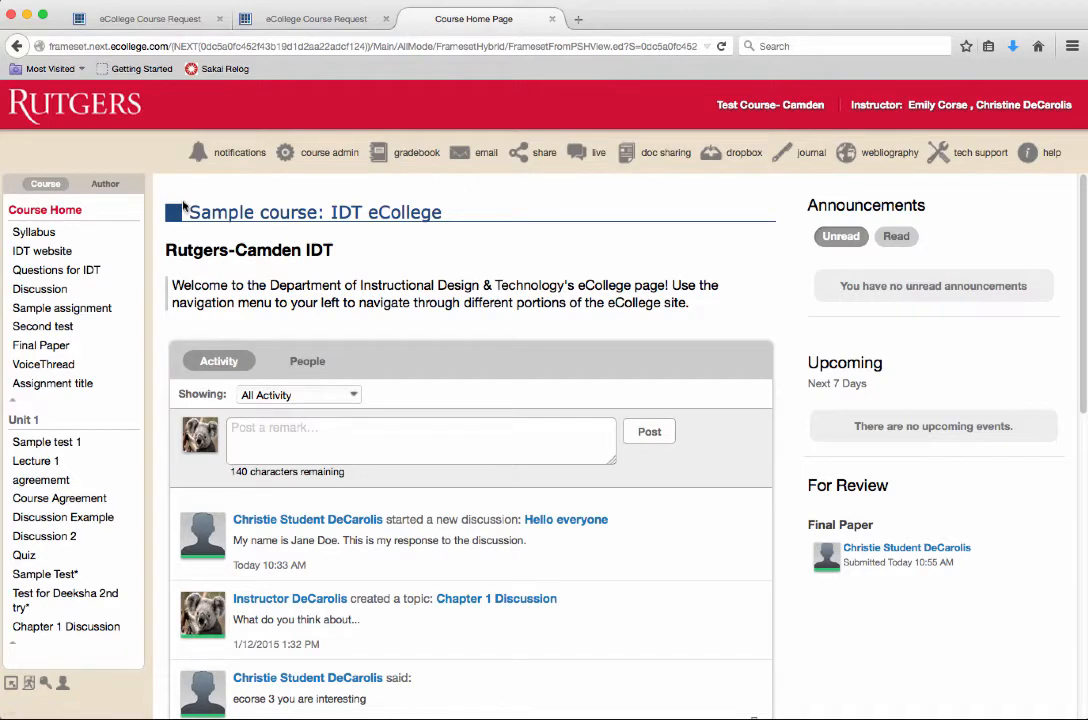
- Switch the course to author mode and open a new group form in the course admin's group management
{"action": "left_click", "coordinate": [112, 190]}
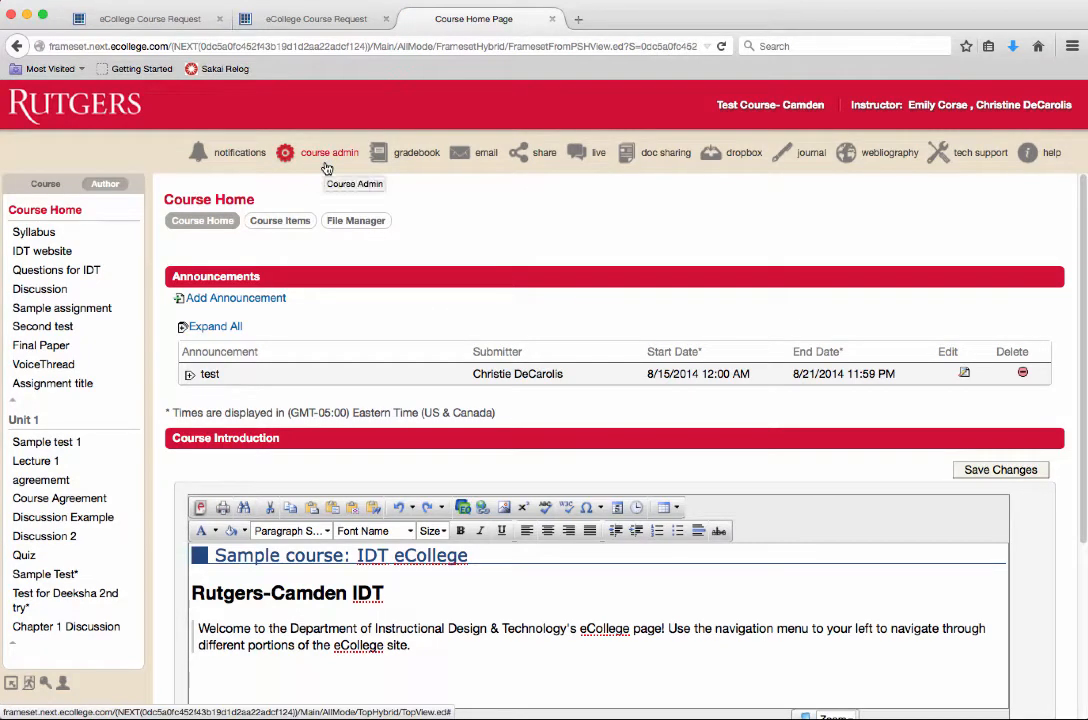
{"action": "left_click", "coordinate": [326, 168]}
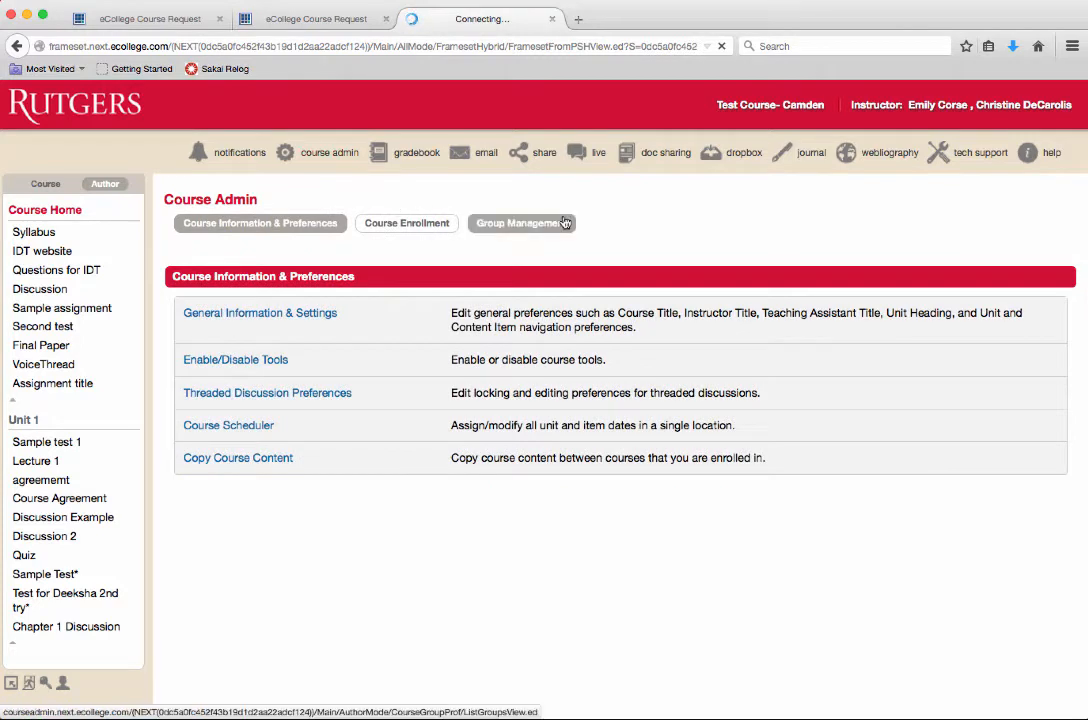
{"action": "left_click", "coordinate": [522, 230]}
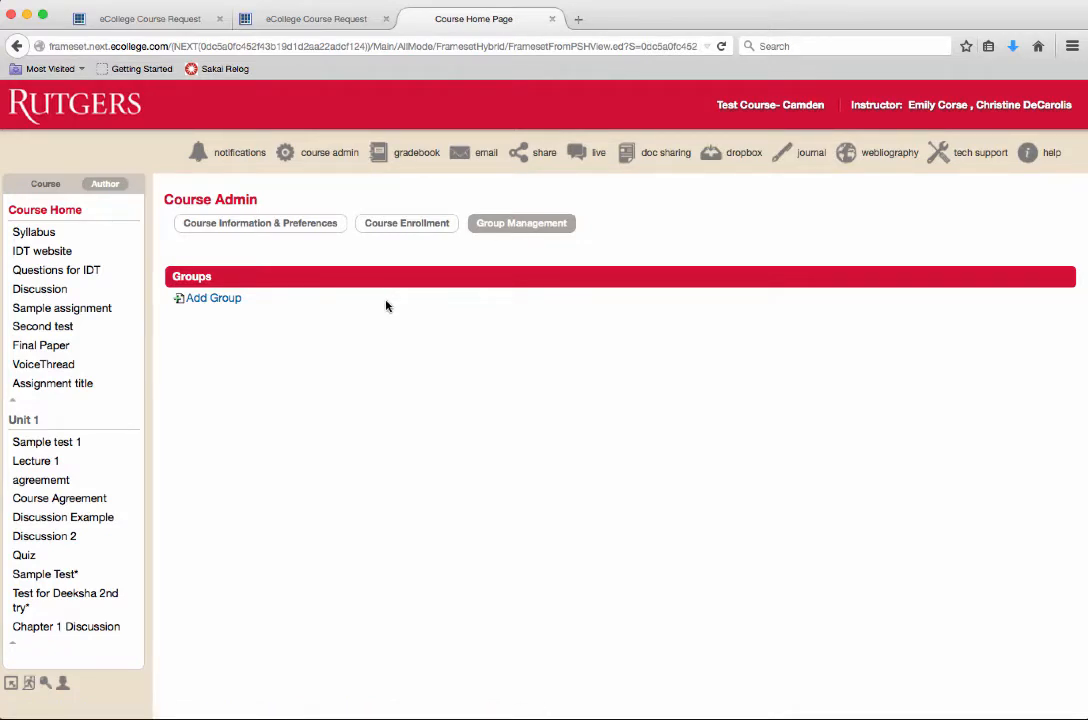
{"action": "left_click", "coordinate": [210, 299]}
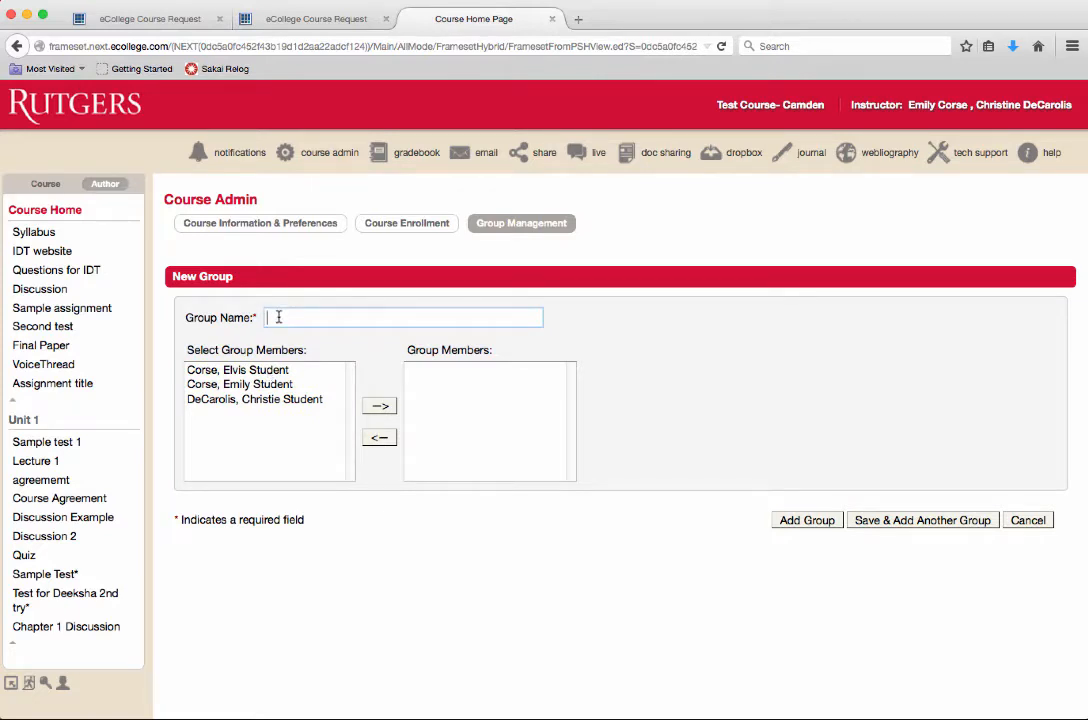
- Name the group Group 1, add the third listed student as its member, and save it to continue with another group
{"action": "type", "text": "Group 1"}
{"action": "left_click", "coordinate": [298, 400]}
{"action": "left_click", "coordinate": [295, 400]}
{"action": "left_click", "coordinate": [378, 410]}
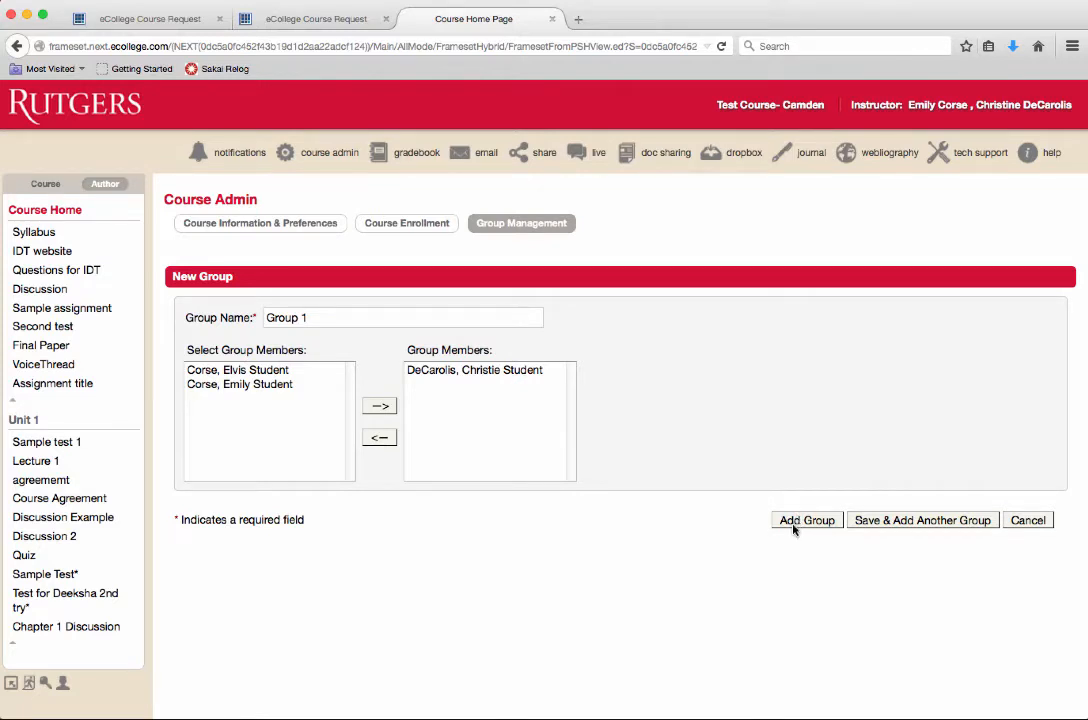
{"action": "left_click", "coordinate": [913, 528]}
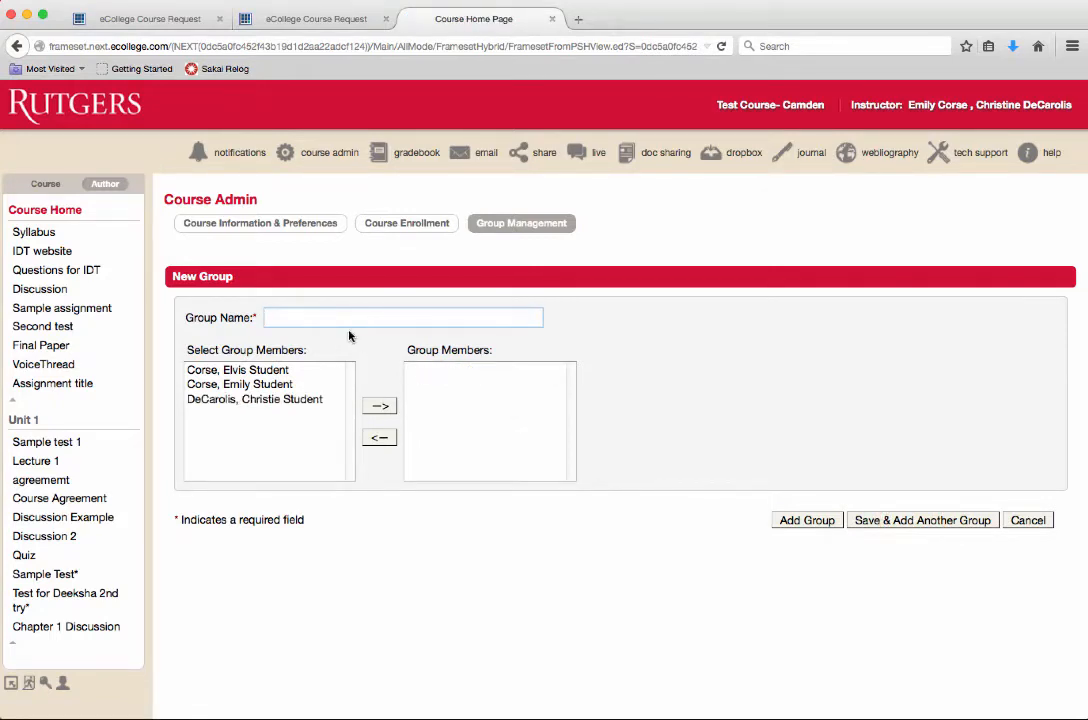
- Create a group named Group 2 with the first two listed students as members
{"action": "type", "text": "Group 2"}
{"action": "left_click", "coordinate": [272, 399]}
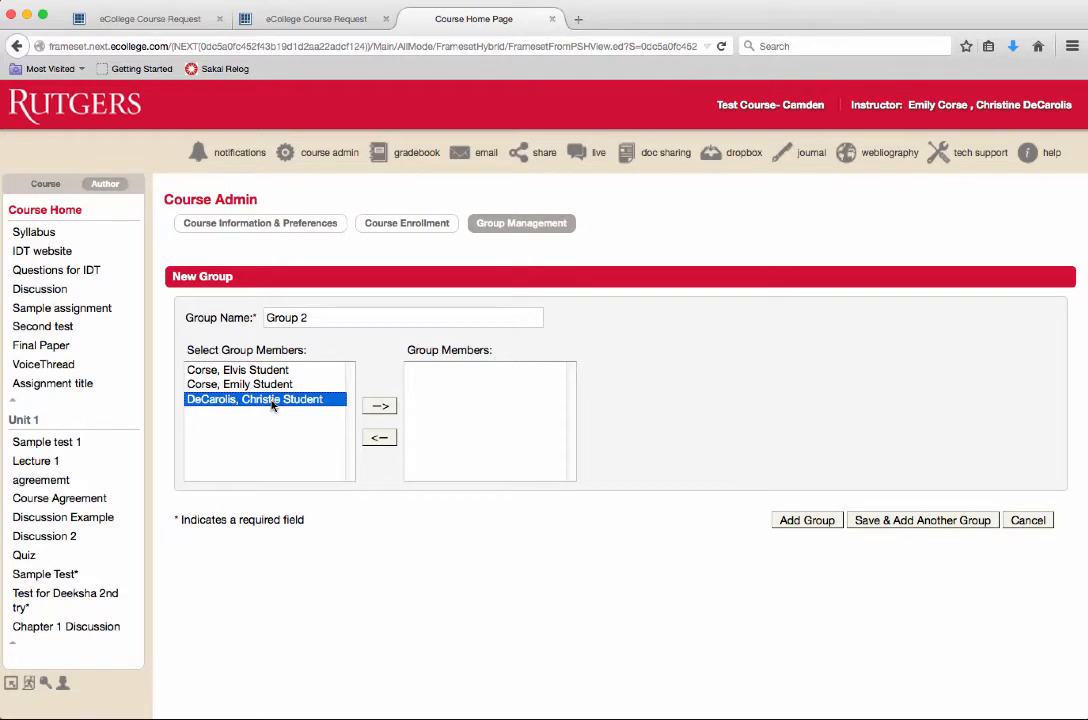
{"action": "left_click", "coordinate": [300, 370]}
{"action": "left_click", "coordinate": [285, 385], "text": "shift"}
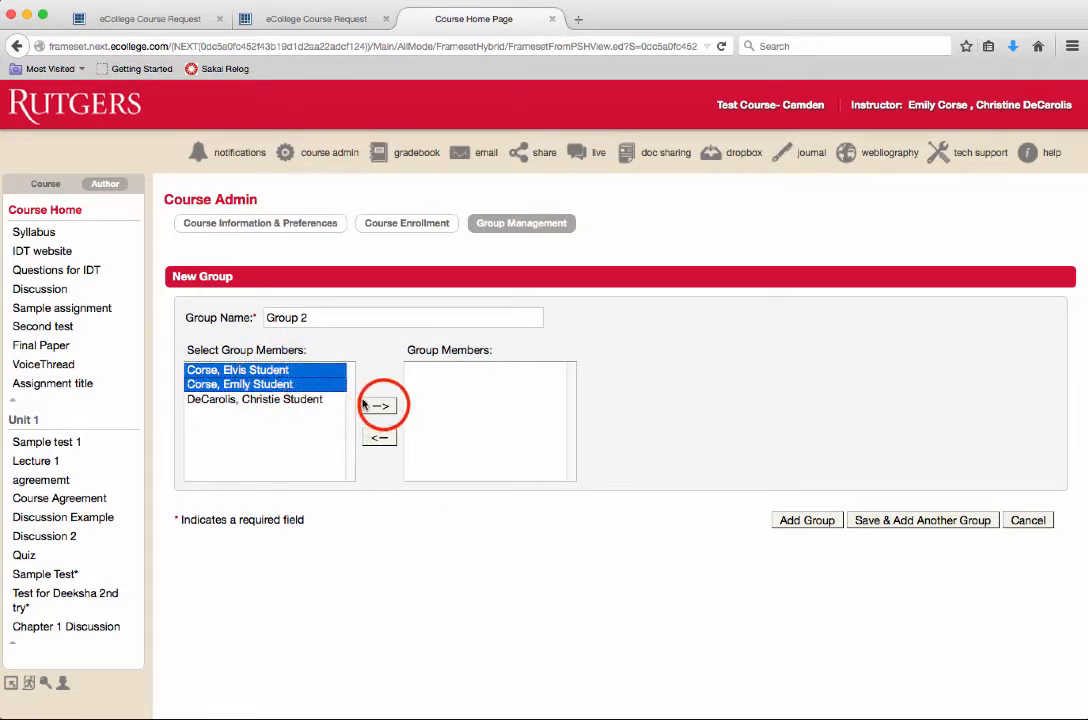
{"action": "left_click", "coordinate": [366, 404]}
{"action": "left_click", "coordinate": [815, 521]}
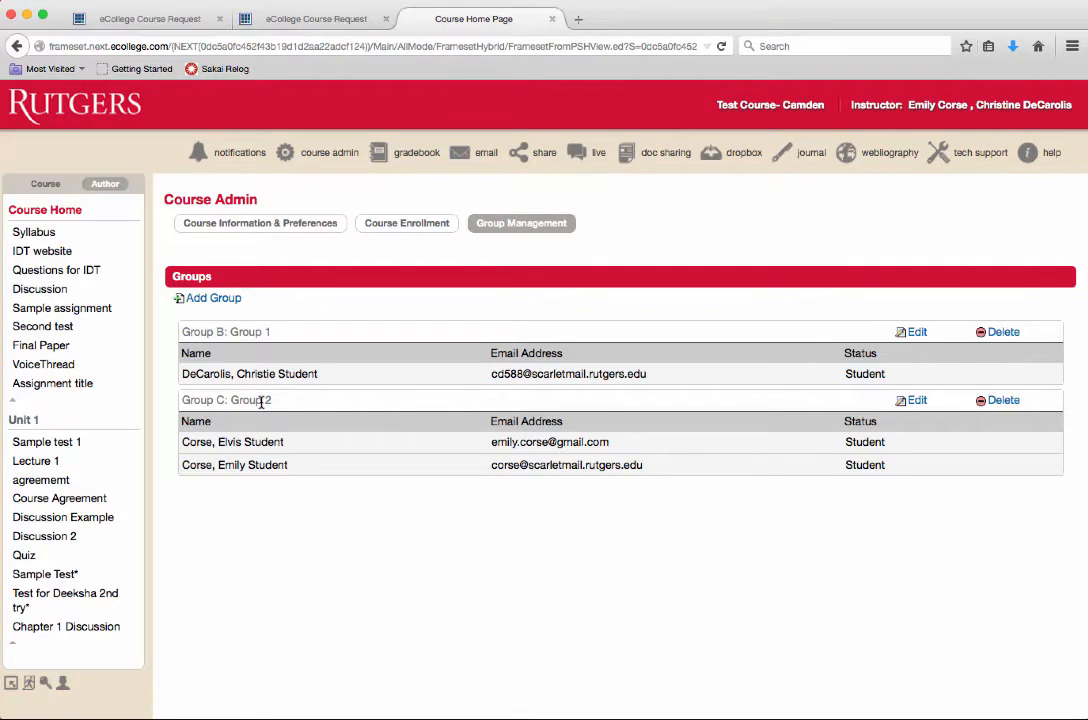
- Review the group listing, comparing the members, custom names and letter designations of both groups
{"action": "left_click_drag", "start_coordinate": [178, 373], "coordinate": [553, 372]}
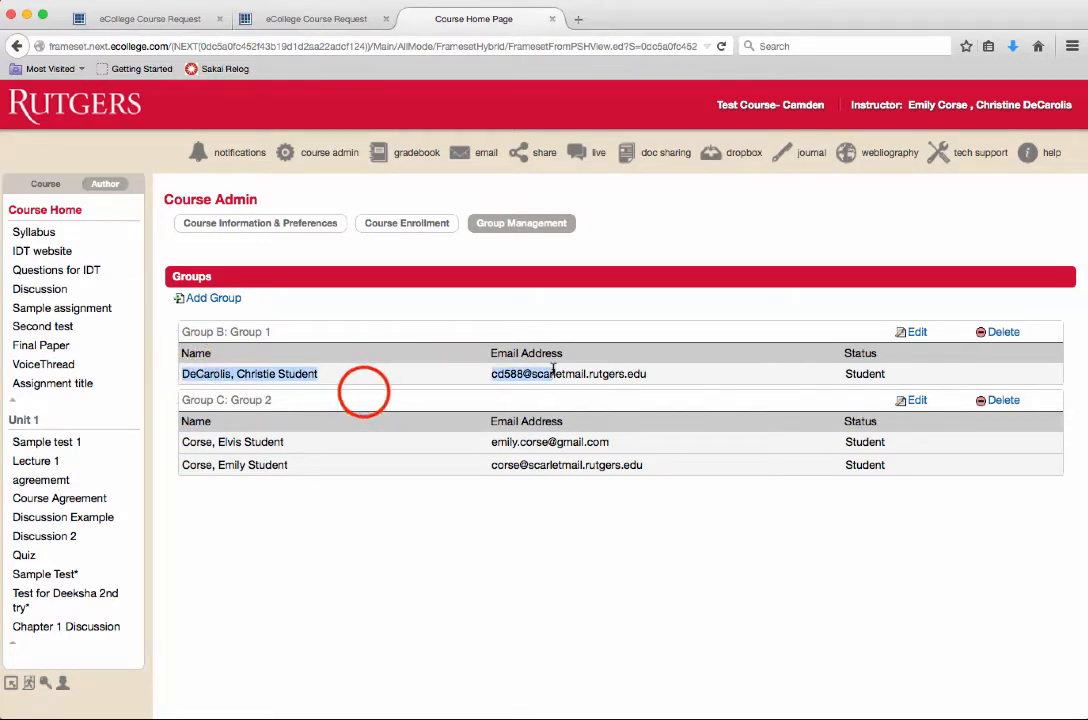
{"action": "left_click", "coordinate": [345, 393]}
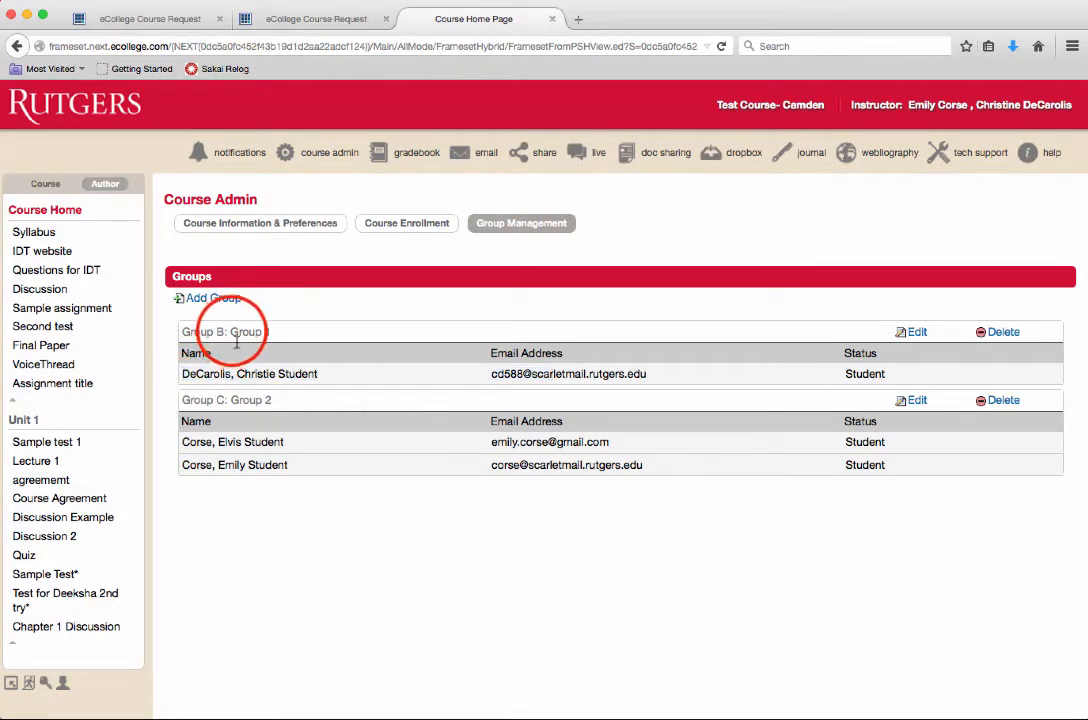
{"action": "left_click_drag", "start_coordinate": [230, 333], "coordinate": [271, 333]}
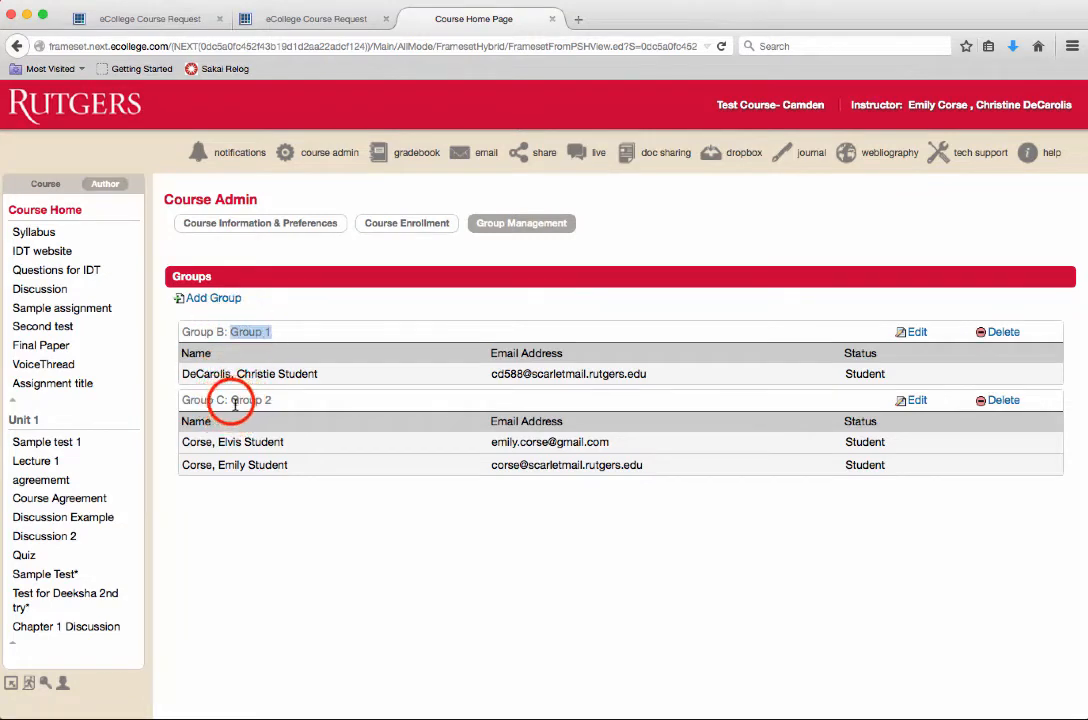
{"action": "left_click_drag", "start_coordinate": [234, 403], "coordinate": [271, 402]}
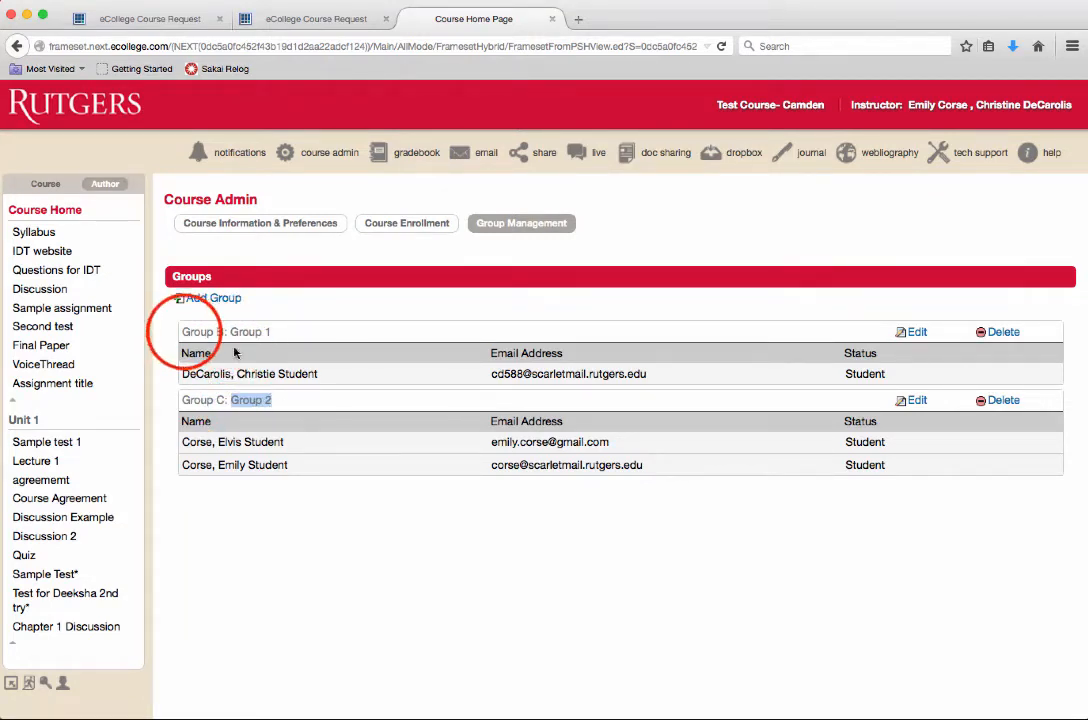
{"action": "left_click_drag", "start_coordinate": [183, 332], "coordinate": [240, 333]}
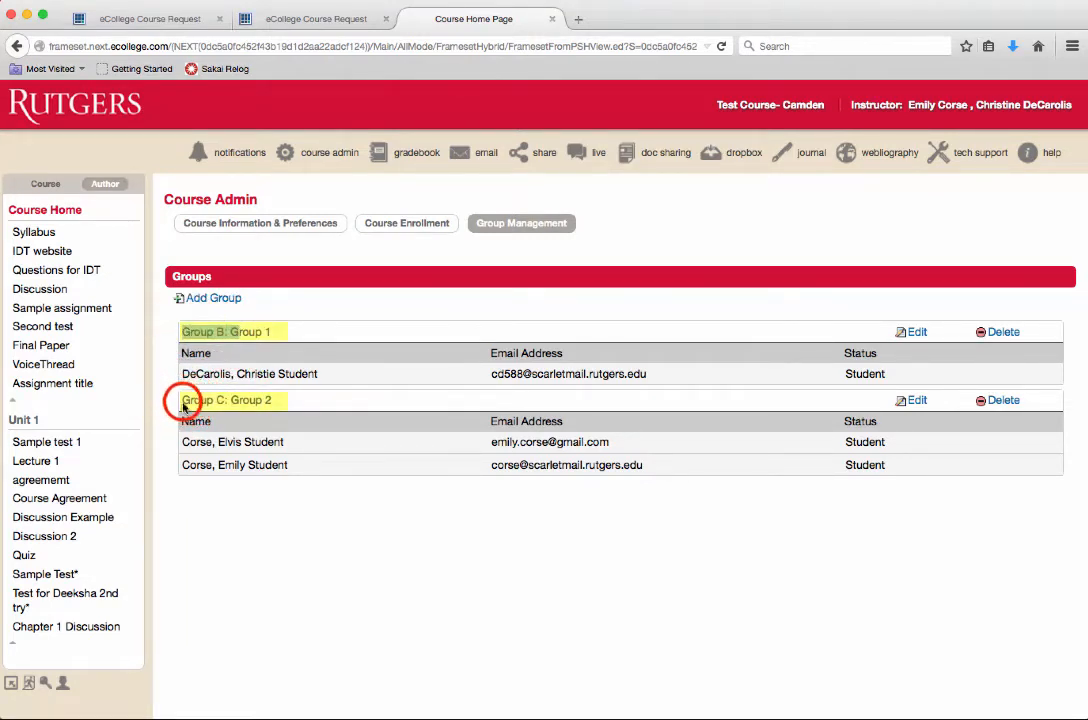
{"action": "left_click_drag", "start_coordinate": [183, 402], "coordinate": [228, 402]}
{"action": "left_click", "coordinate": [272, 403]}
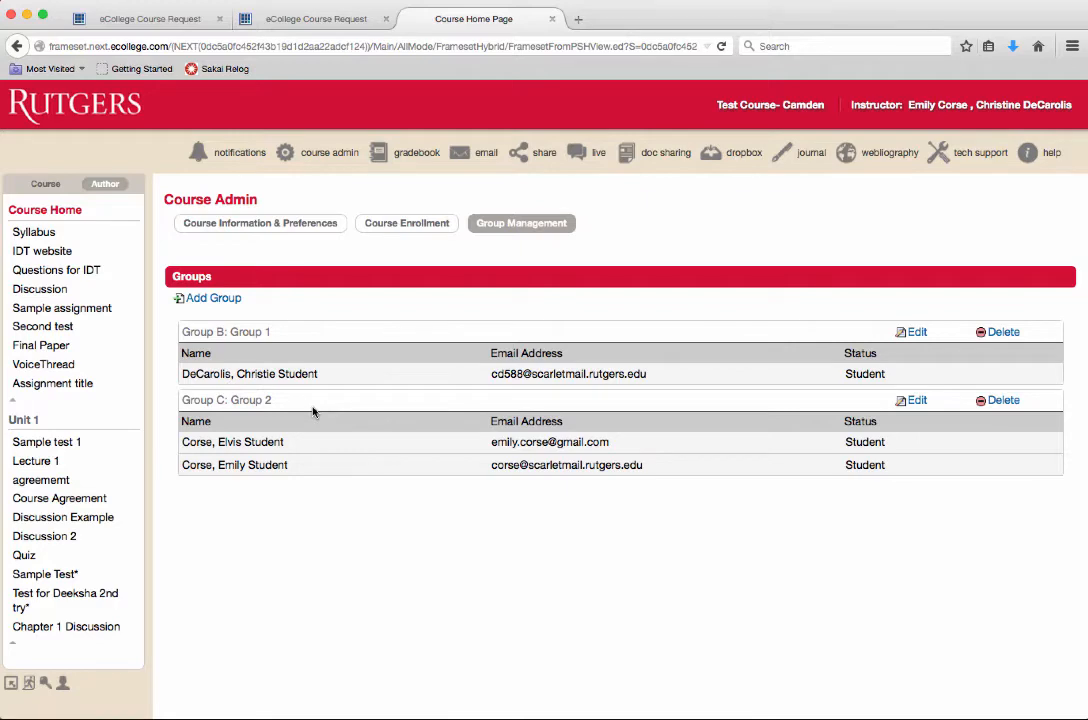
- Open the form for adding a course item from the Course Home's course items
{"action": "left_click", "coordinate": [74, 213]}
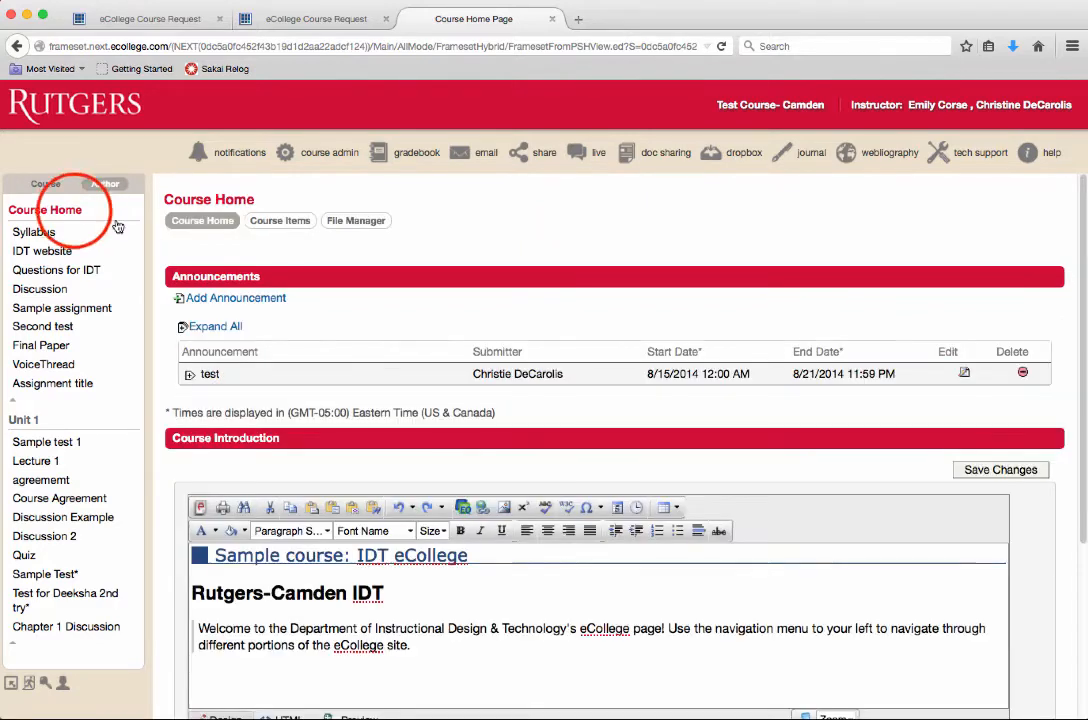
{"action": "left_click", "coordinate": [284, 225]}
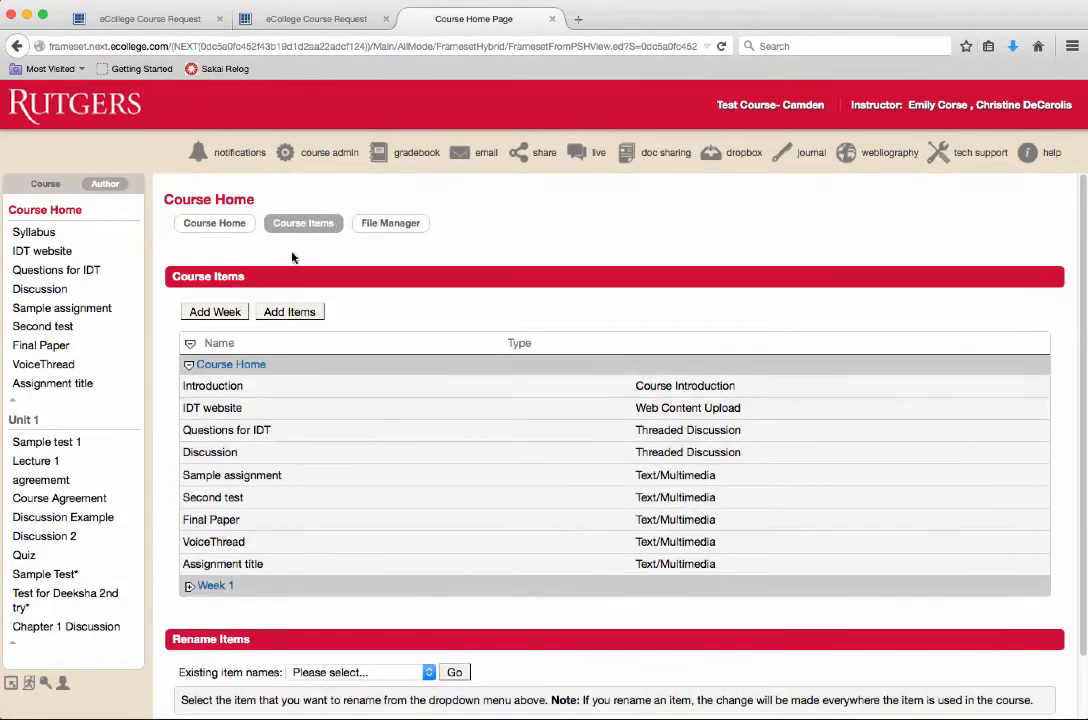
{"action": "left_click", "coordinate": [289, 313]}
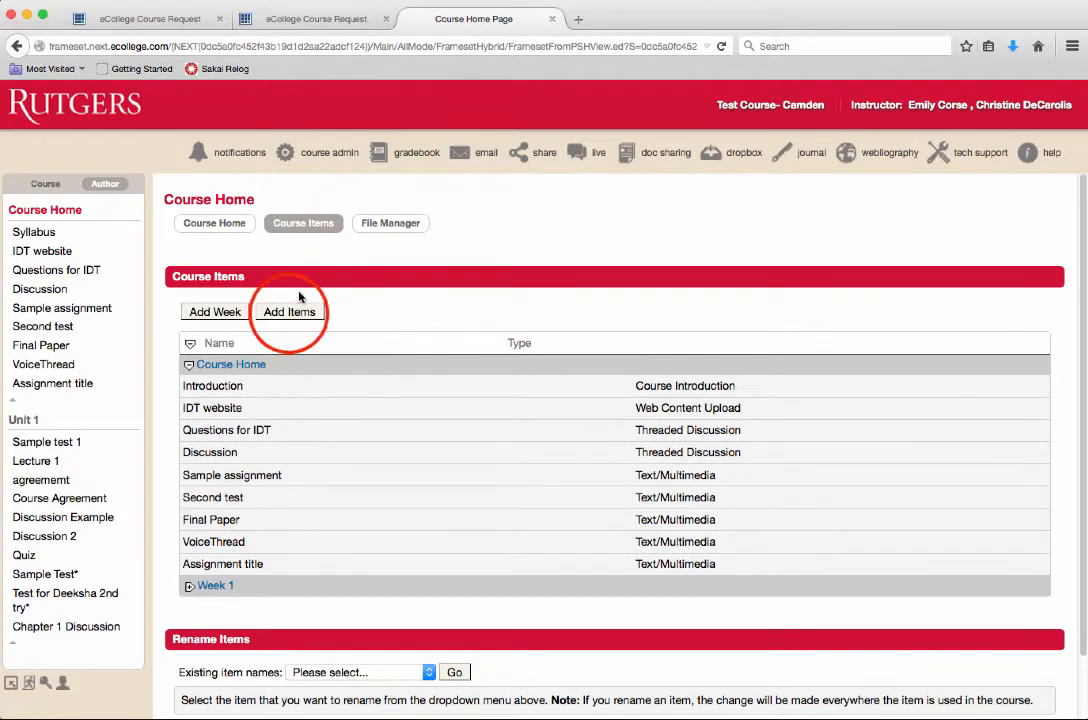
{"action": "left_click", "coordinate": [289, 313]}
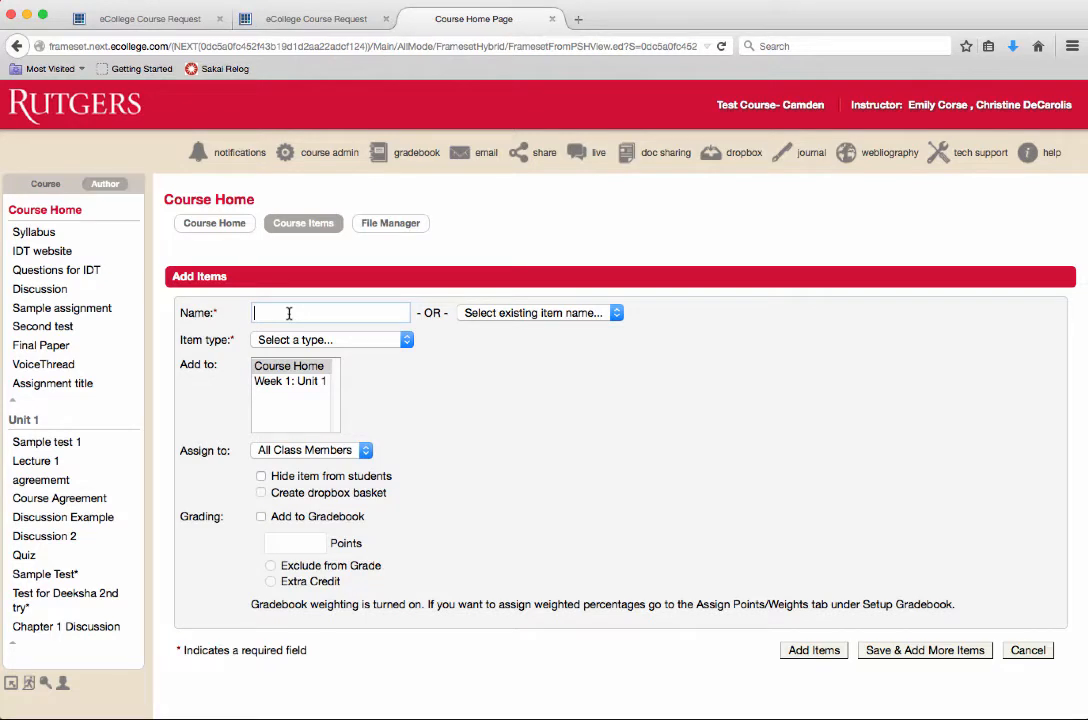
- Add a Threaded Discussion named Chapter 1 Discussion to Course Home, assigned to Group 1, and save it to continue adding items
{"action": "type", "text": "Chapter 1 Discu"}
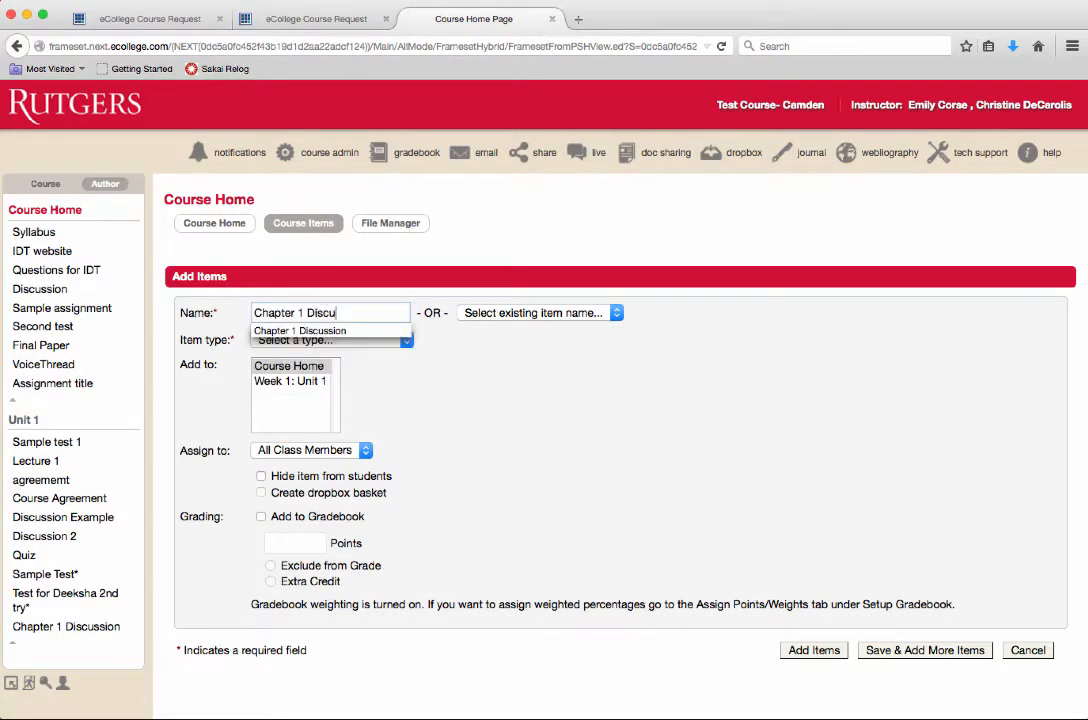
{"action": "type", "text": "ssion"}
{"action": "left_click", "coordinate": [405, 305]}
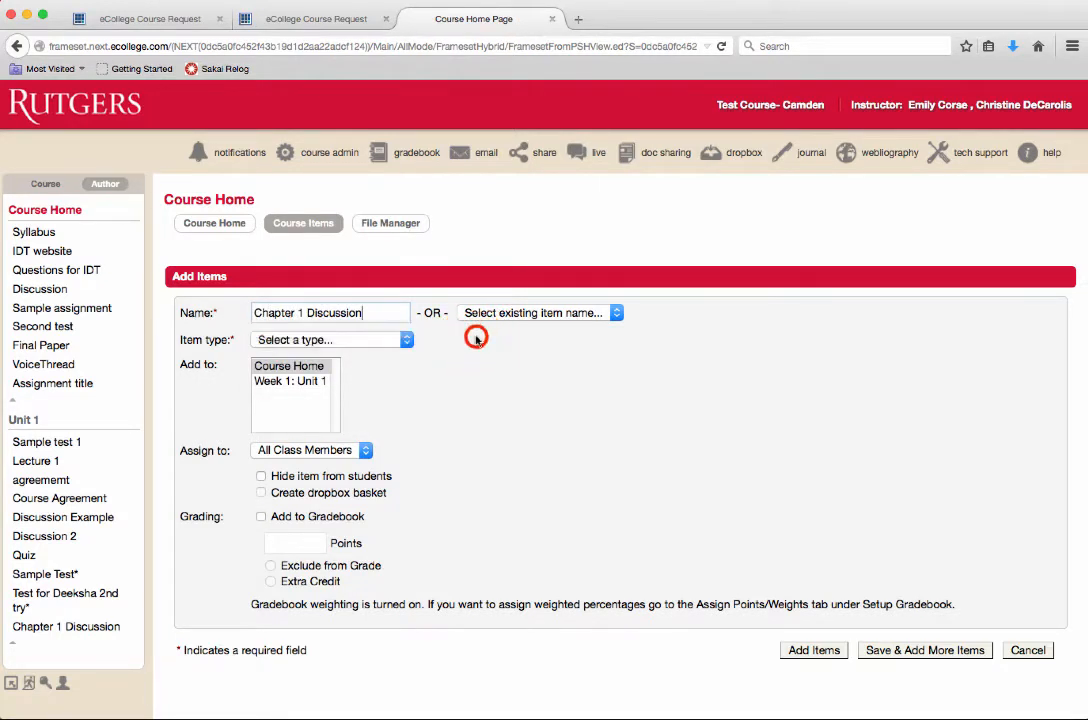
{"action": "left_click", "coordinate": [340, 340]}
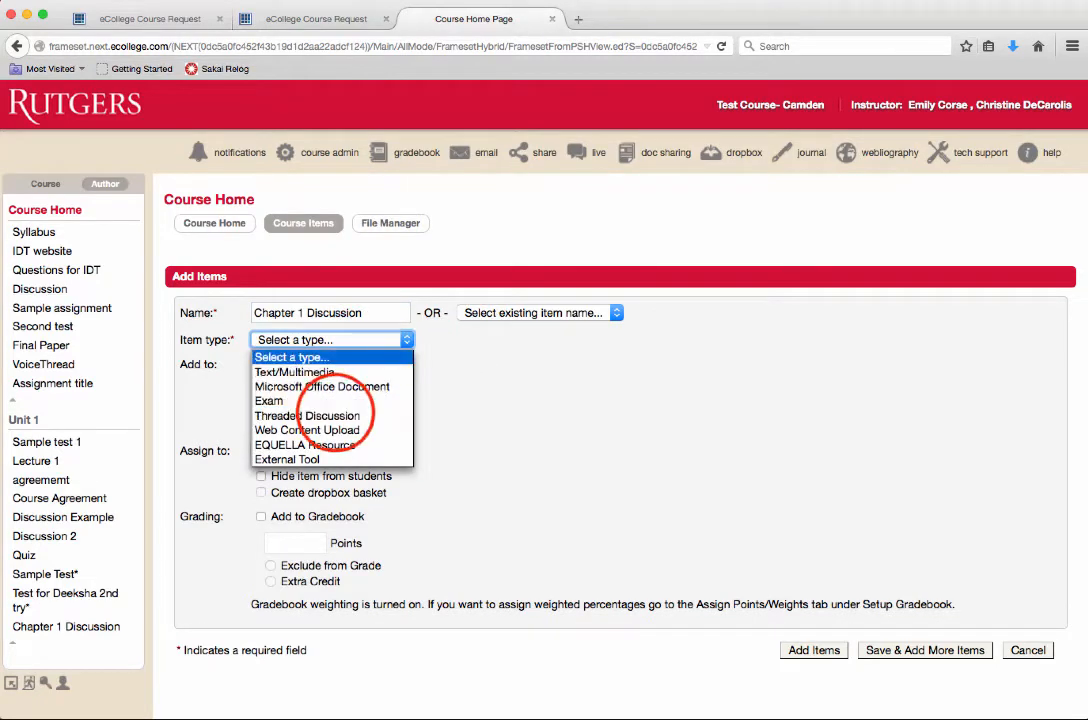
{"action": "left_click", "coordinate": [336, 415]}
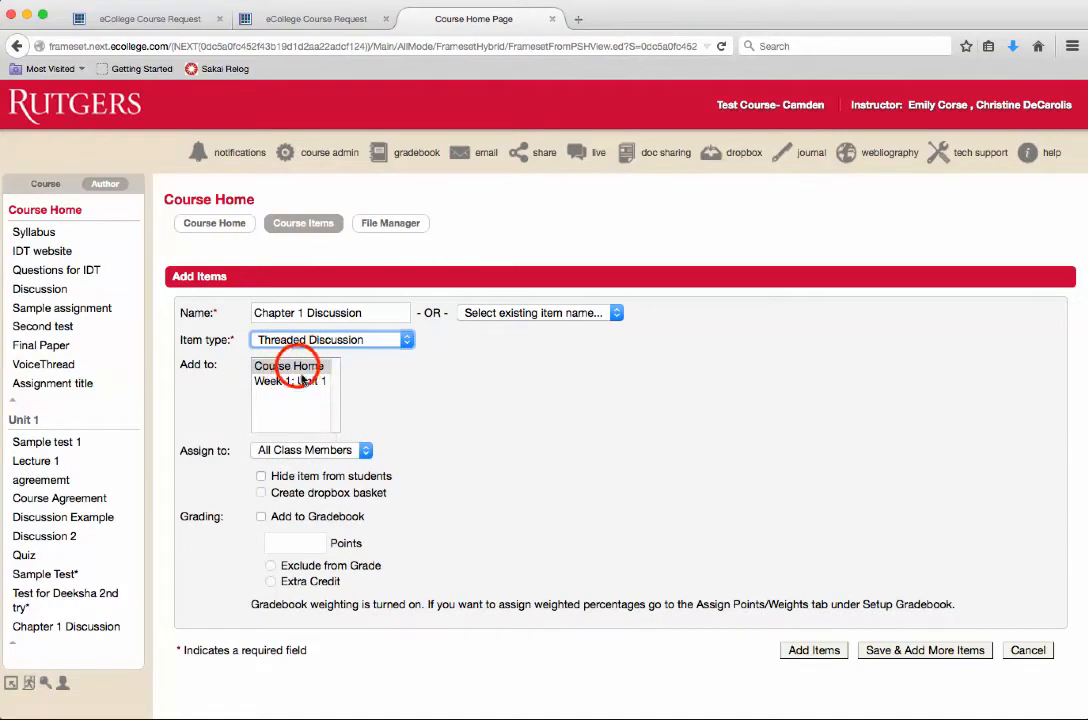
{"action": "left_click", "coordinate": [298, 367]}
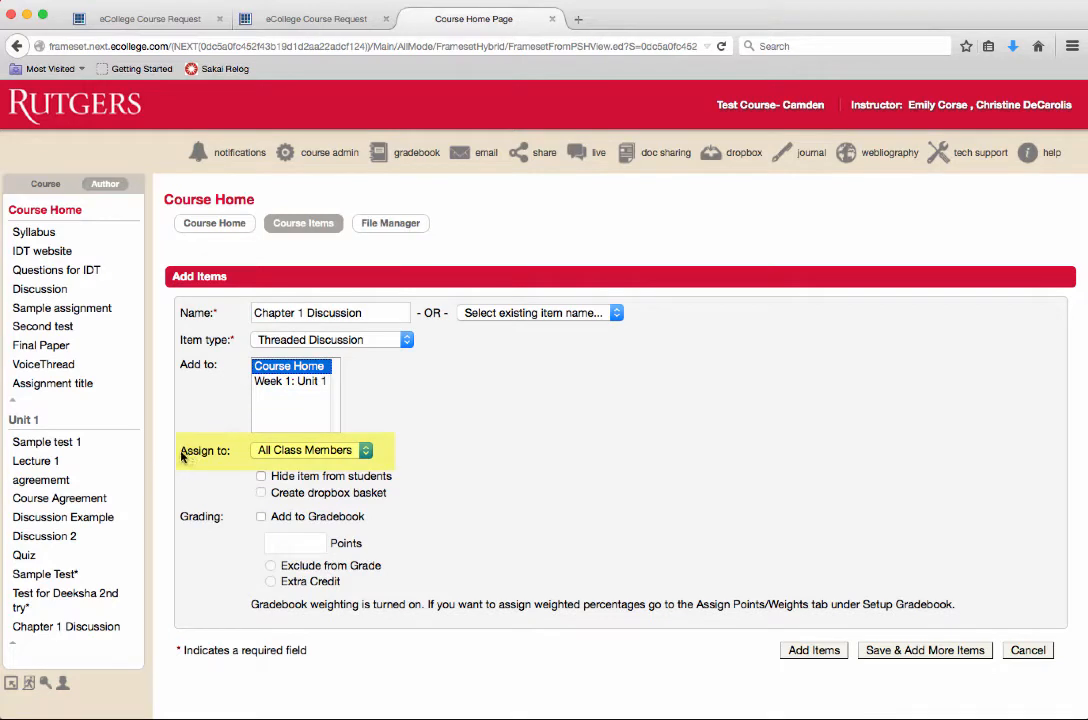
{"action": "left_click", "coordinate": [300, 451]}
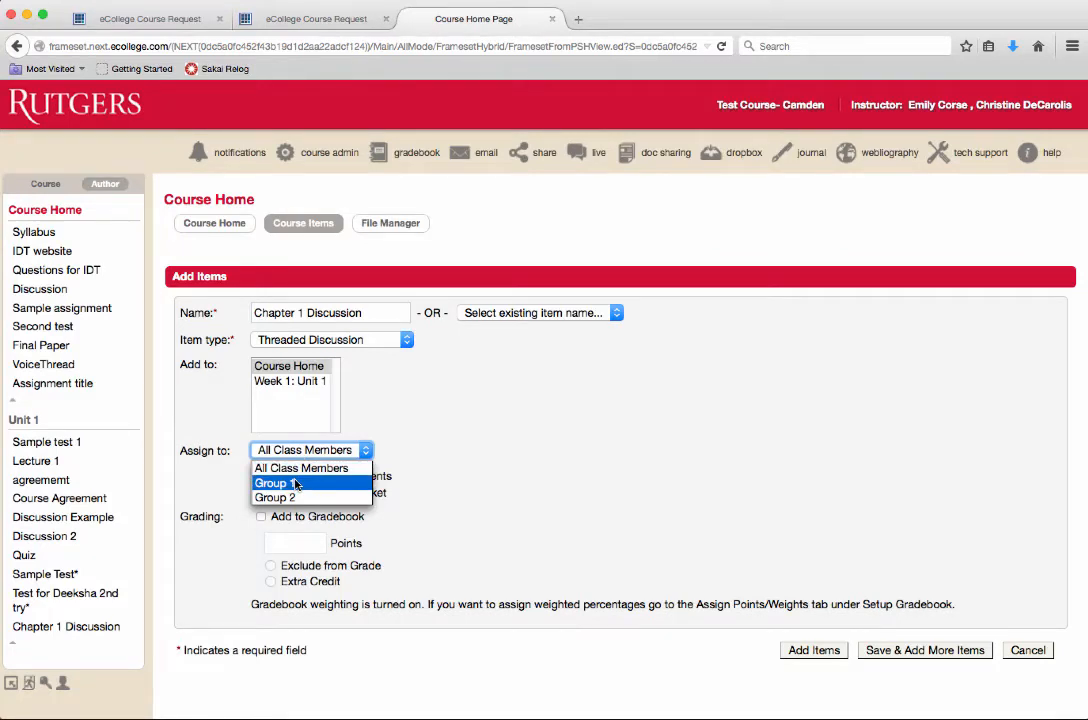
{"action": "left_click", "coordinate": [296, 484]}
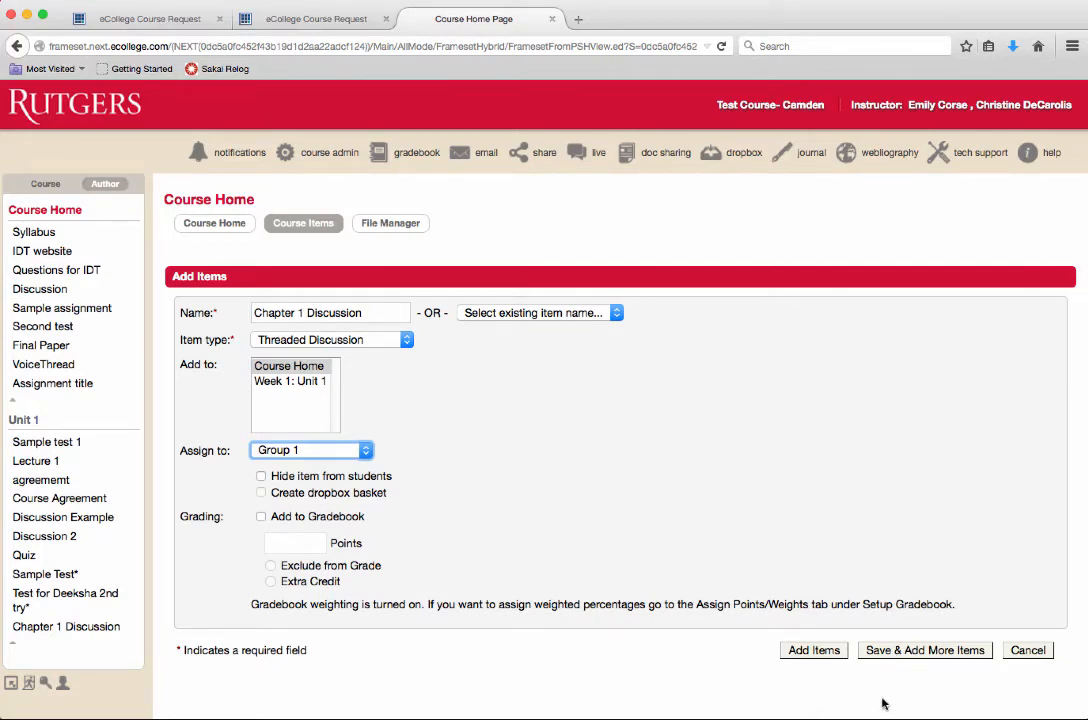
{"action": "left_click", "coordinate": [903, 652]}
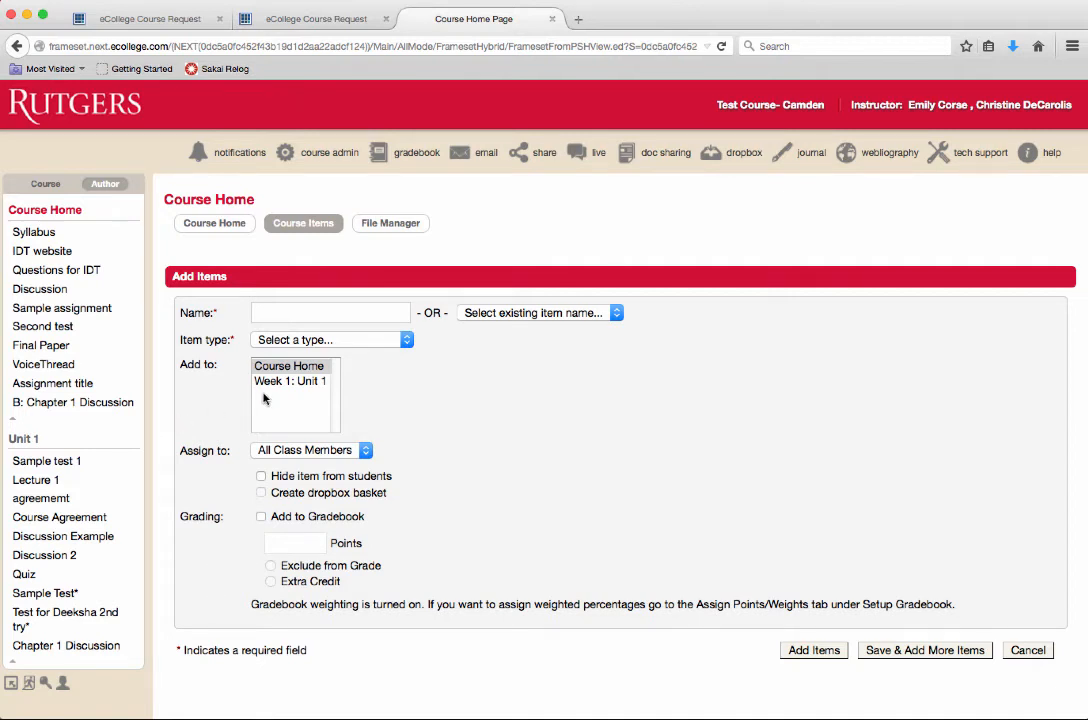
- Check the groups in the course admin's group management, and return to a blank form for adding a course item
{"action": "left_click", "coordinate": [306, 158]}
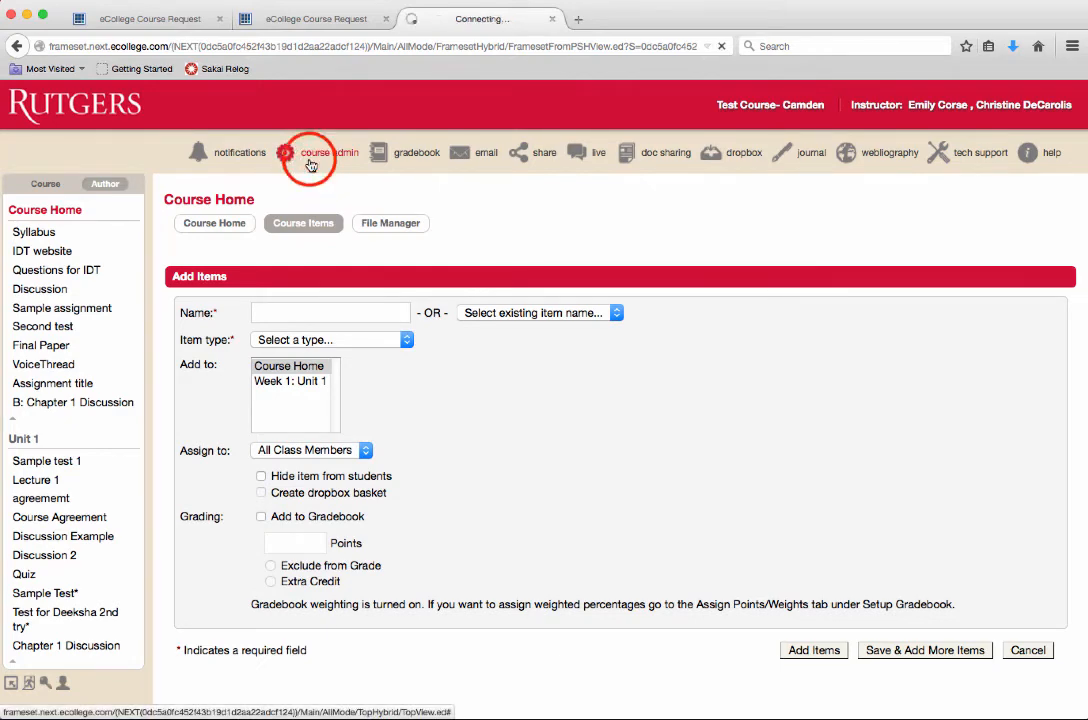
{"action": "left_click", "coordinate": [498, 222]}
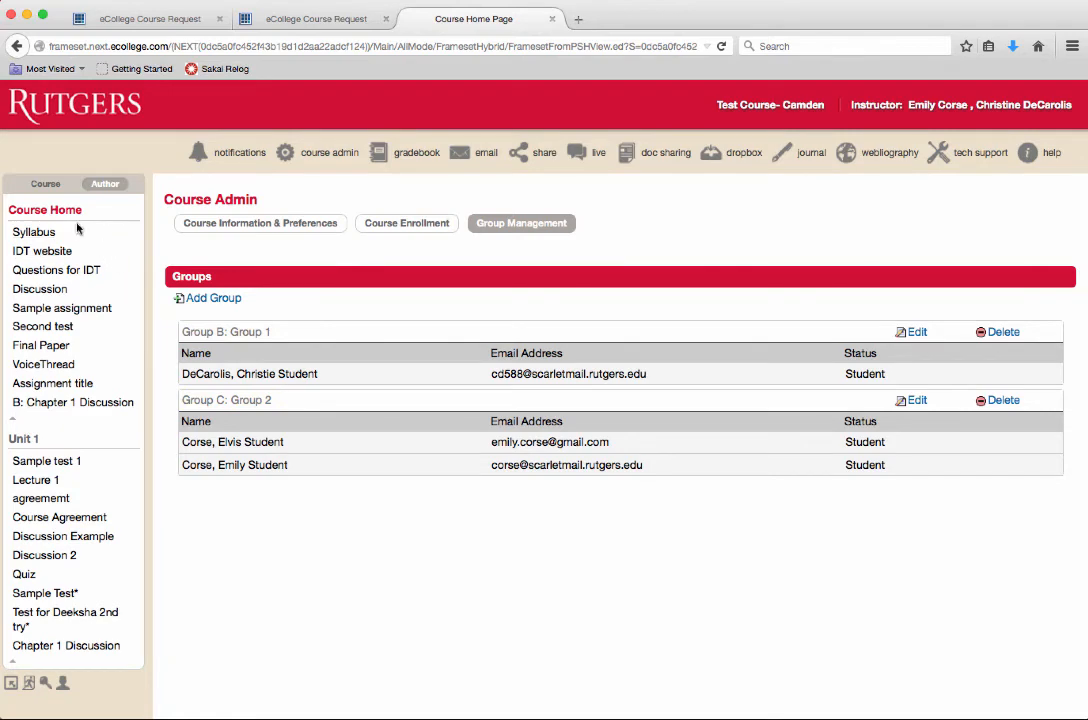
{"action": "left_click", "coordinate": [45, 209]}
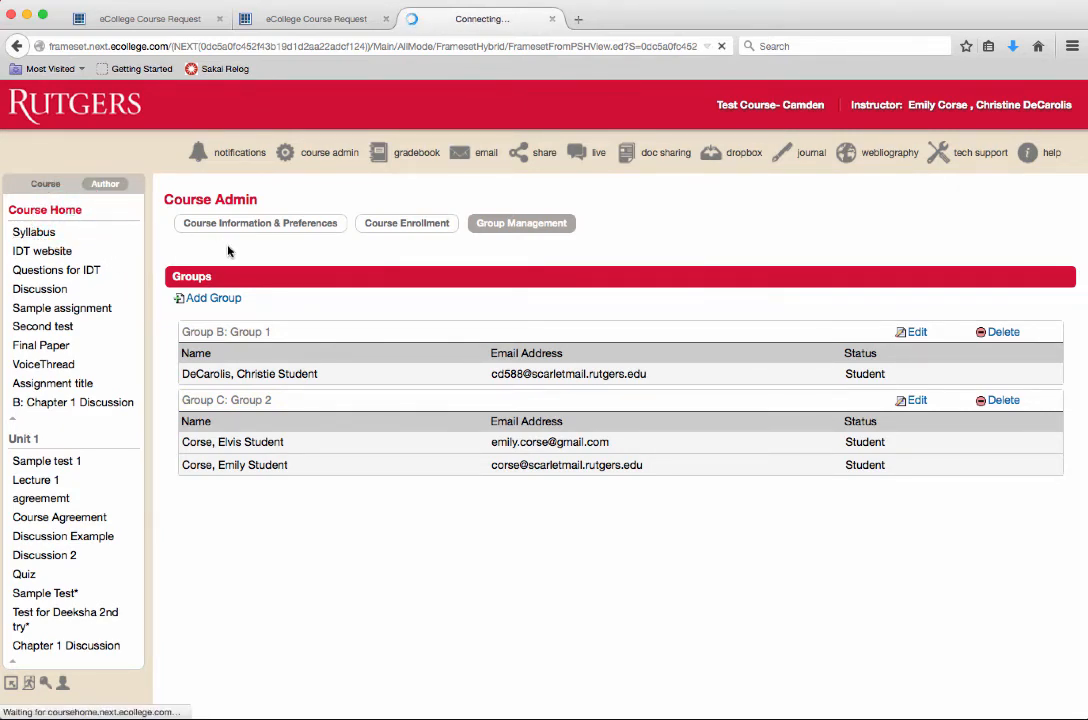
{"action": "left_click", "coordinate": [290, 222]}
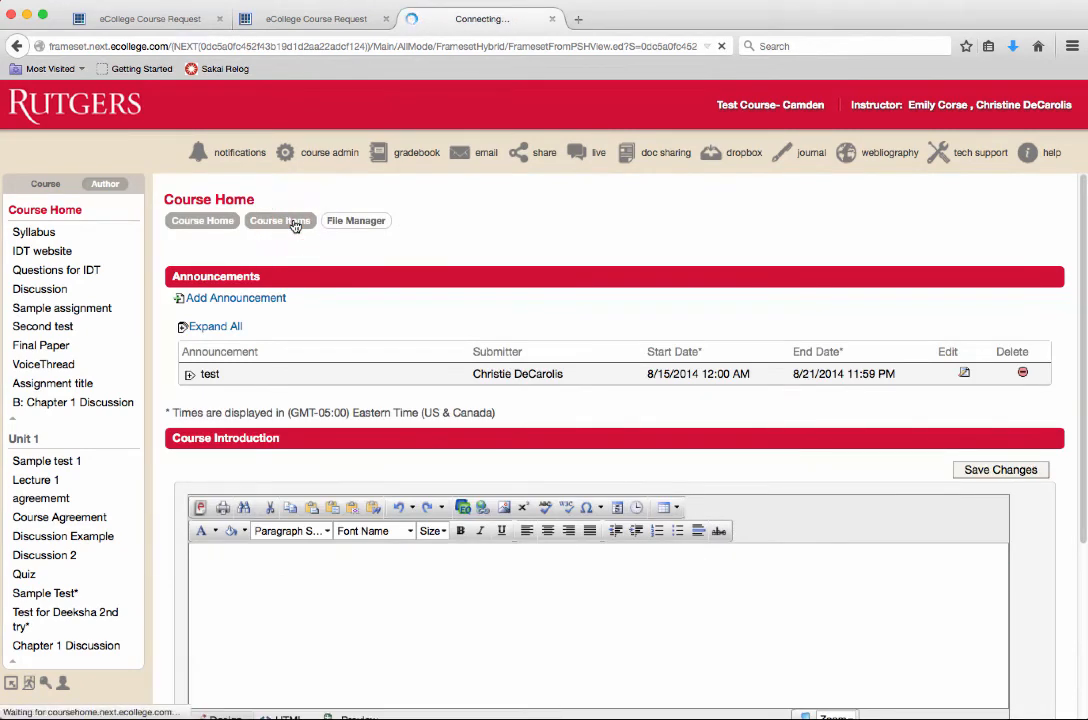
{"action": "left_click", "coordinate": [289, 312]}
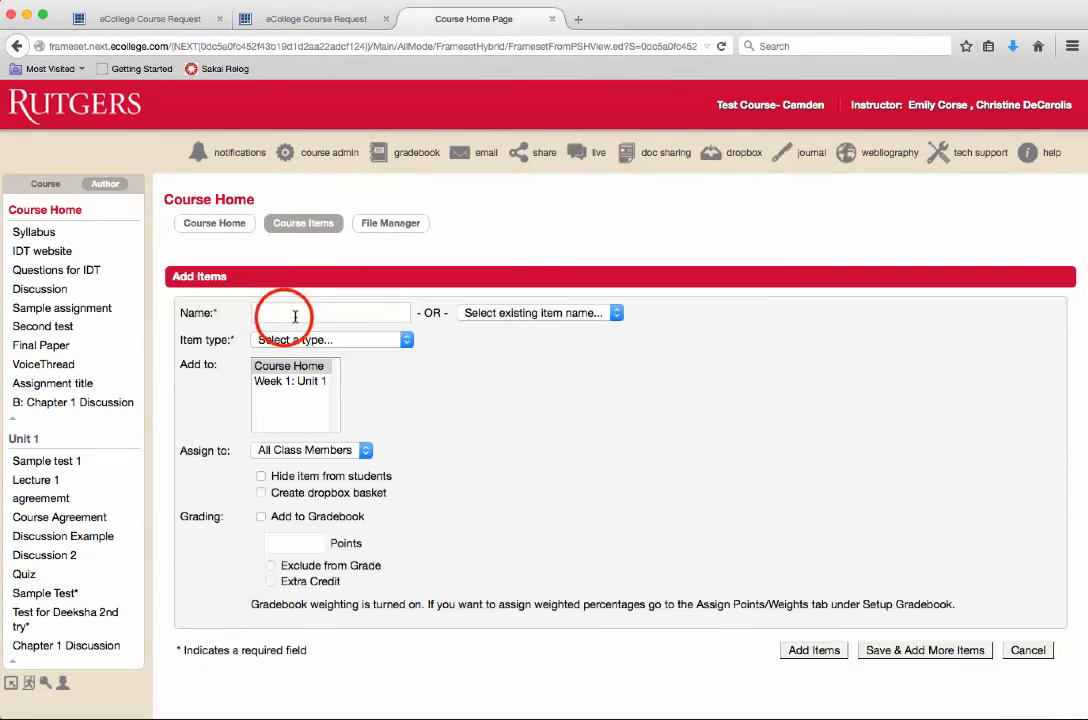
- Add a Threaded Discussion named Chapter 1 Discussion to Course Home, assigned to Group 2
{"action": "left_click", "coordinate": [284, 314]}
{"action": "type", "text": "Chapt"}
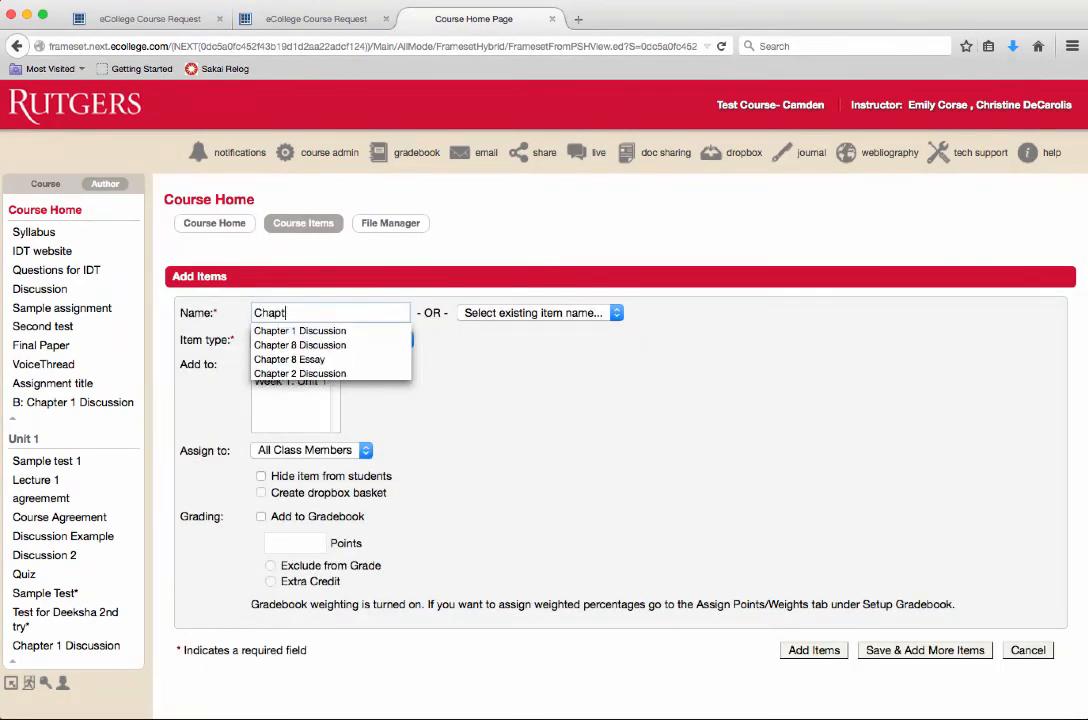
{"action": "type", "text": "er 1 Discussion"}
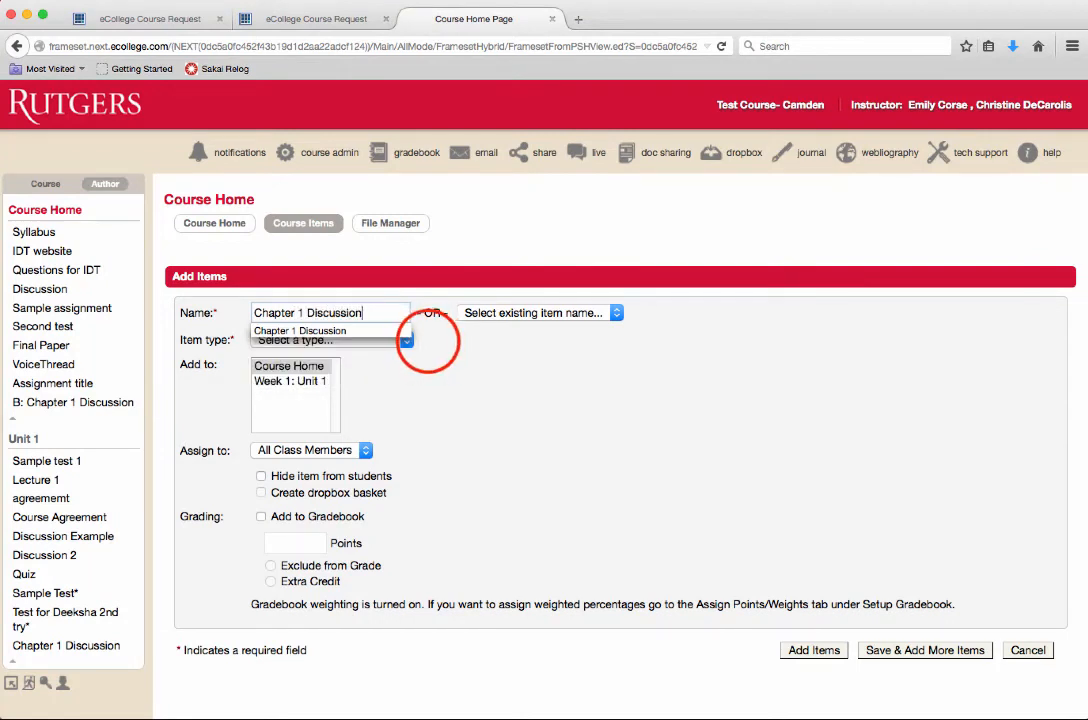
{"action": "left_click", "coordinate": [404, 340]}
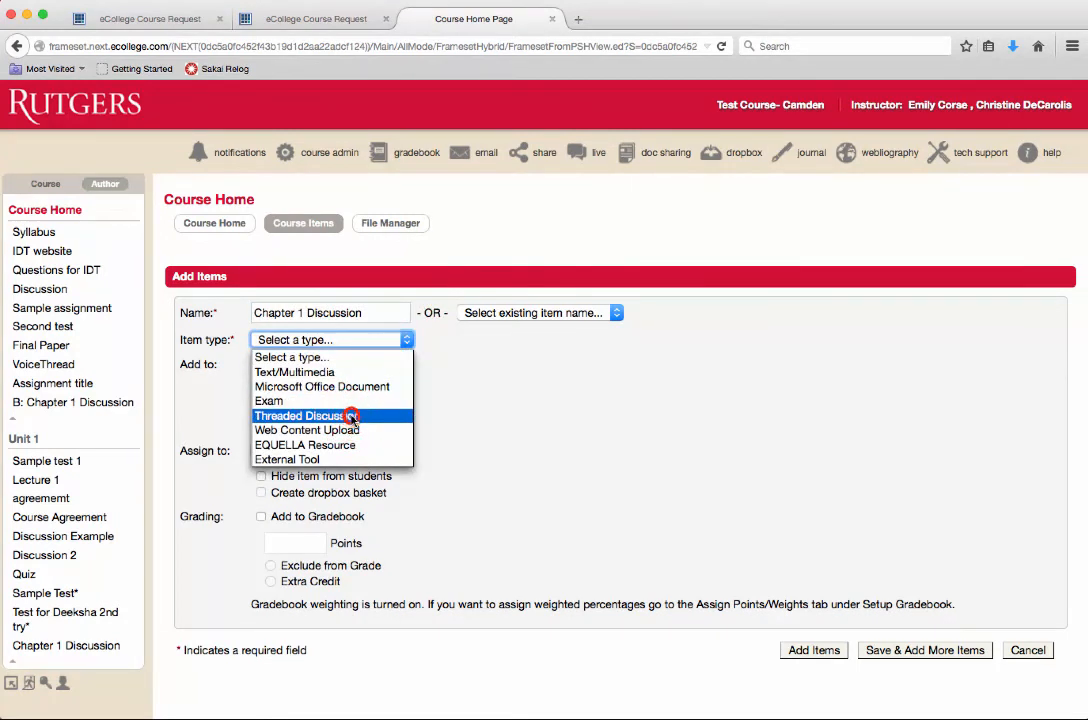
{"action": "left_click", "coordinate": [350, 415]}
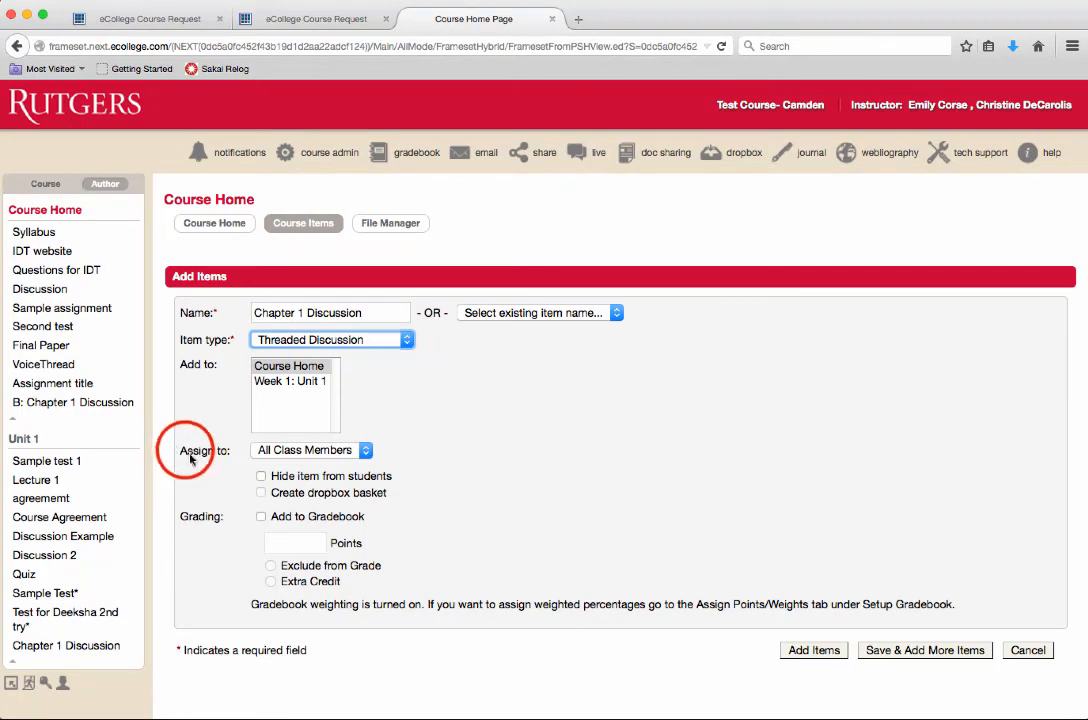
{"action": "left_click", "coordinate": [287, 452]}
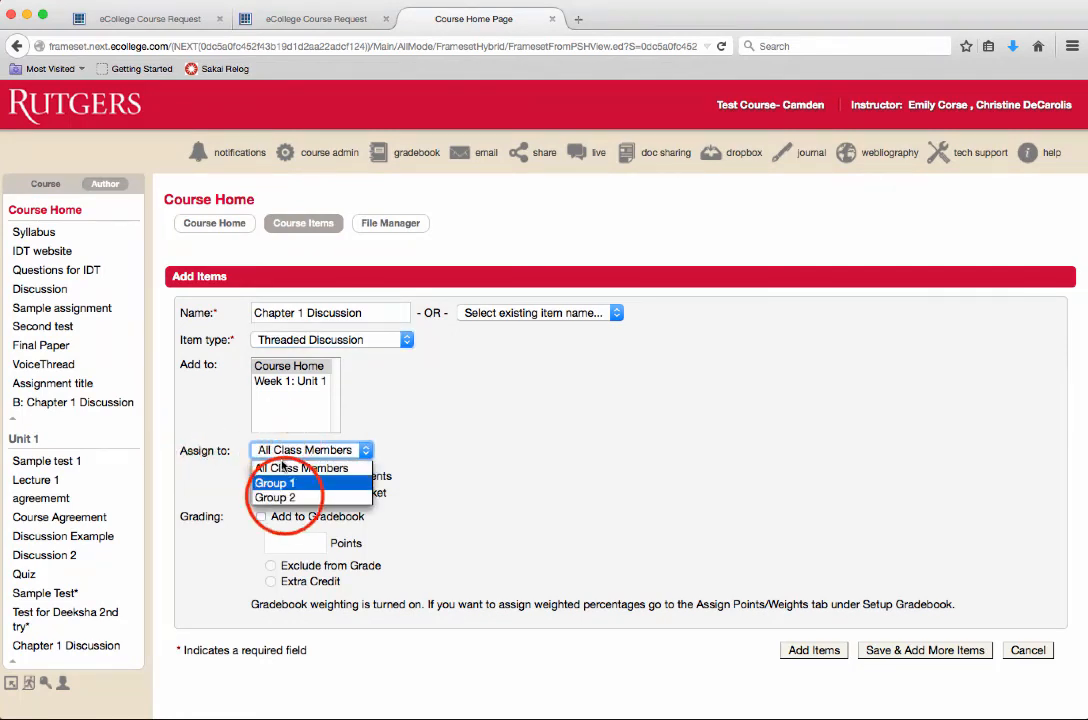
{"action": "left_click", "coordinate": [270, 497]}
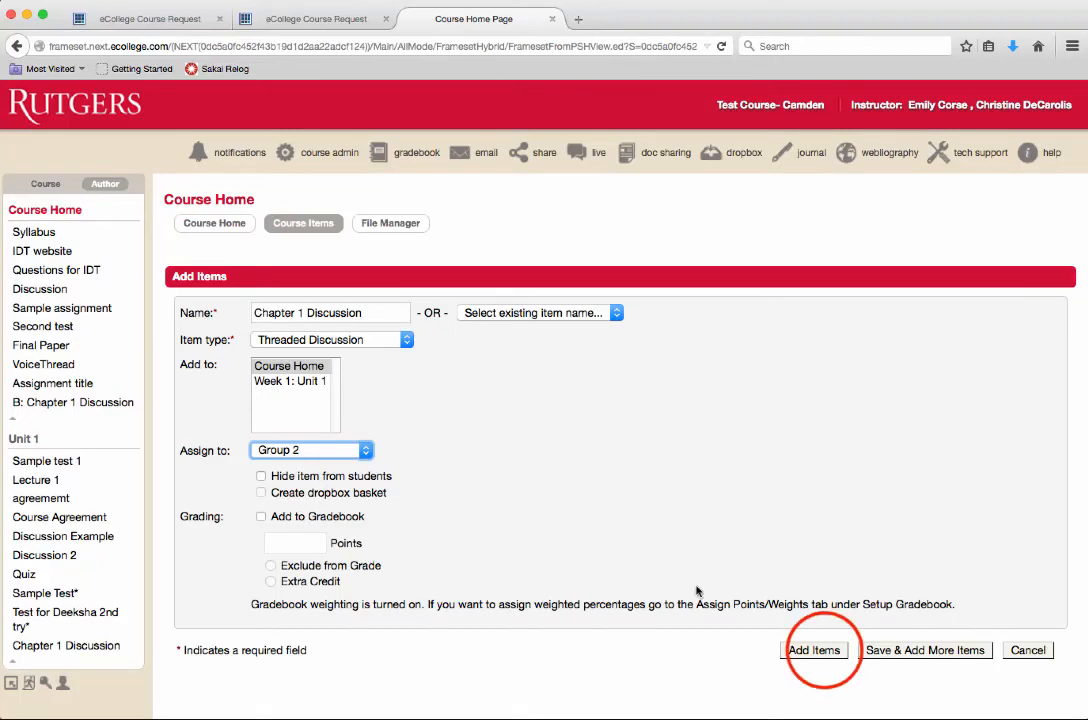
{"action": "left_click", "coordinate": [818, 651]}
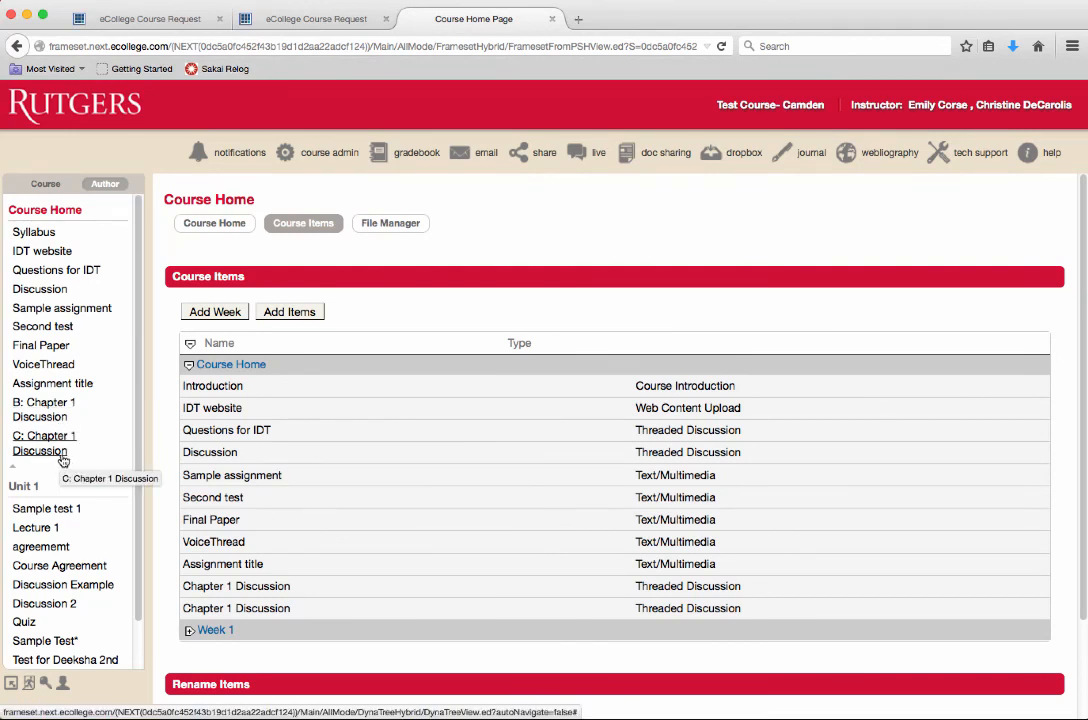
- Open the Chapter 1 Discussion that belongs to group B
{"action": "left_click", "coordinate": [61, 421]}
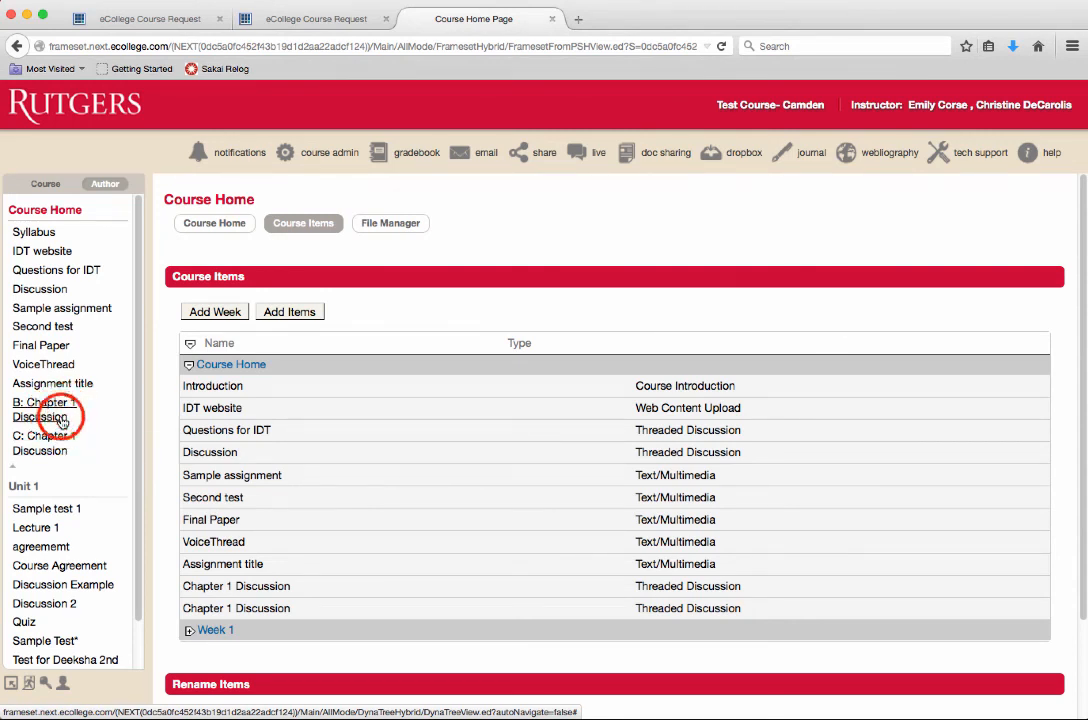